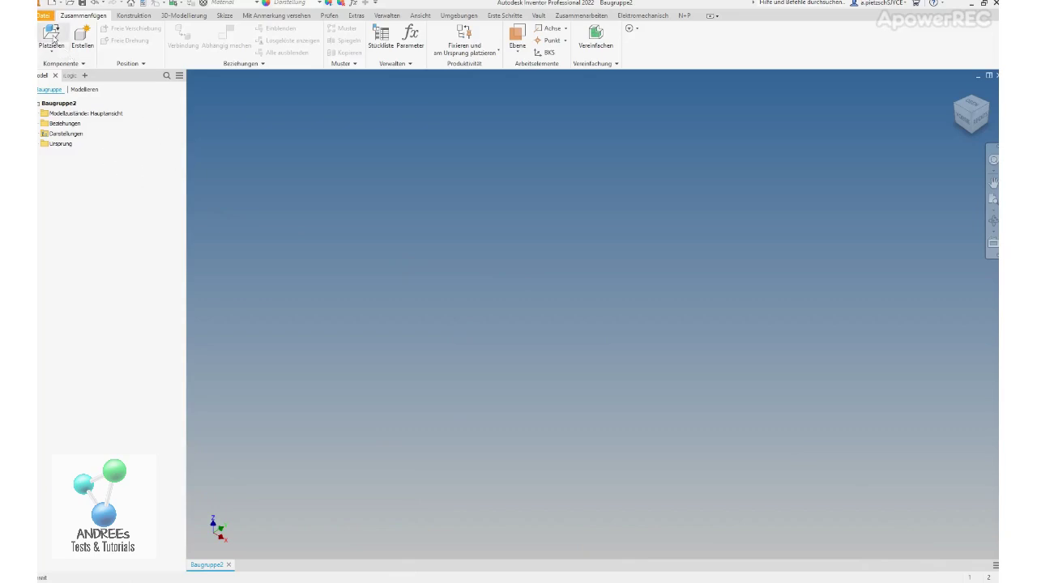
Start placing a component and load the DIN 1025 IPB 120-500 beam part
click(51, 37)
click(465, 336)
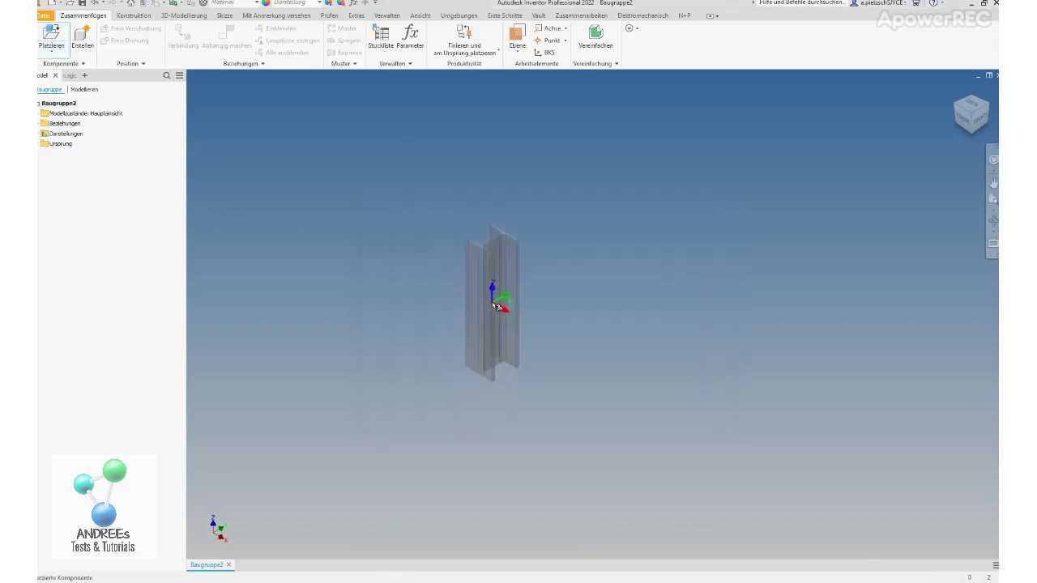
scroll(518, 289, down, 2)
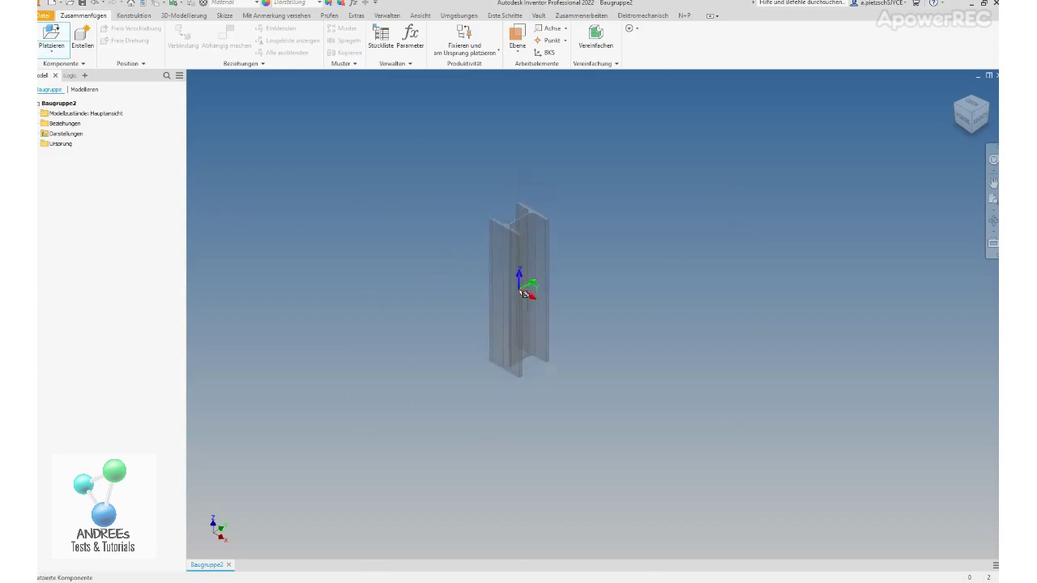
Drop beam IPB 120-500:1 into Baugruppe2, end placement, and drag it to a new spot
click(526, 289)
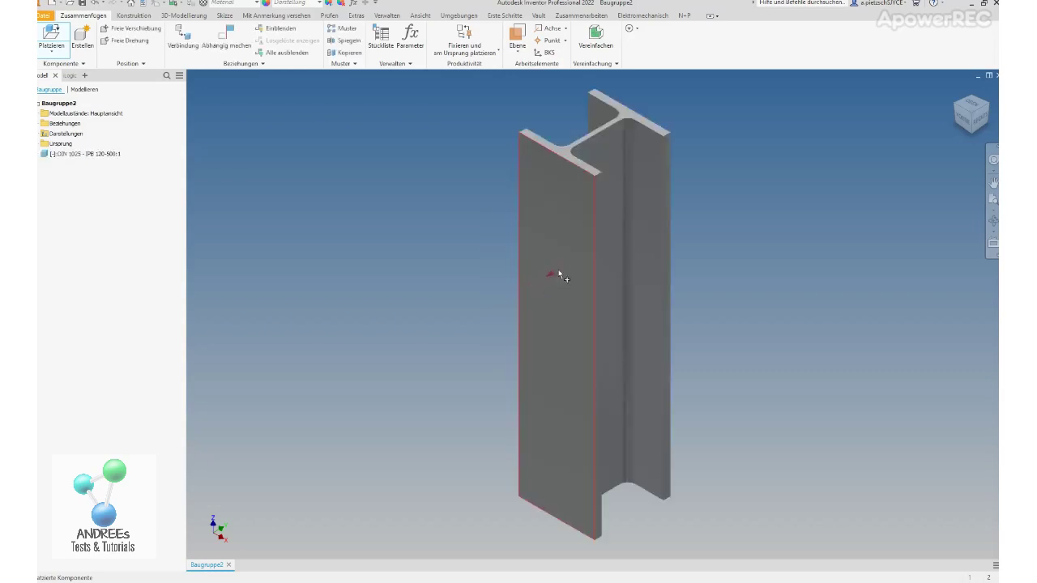
key(Escape)
scroll(462, 284, up, 2)
drag(566, 280, 533, 307)
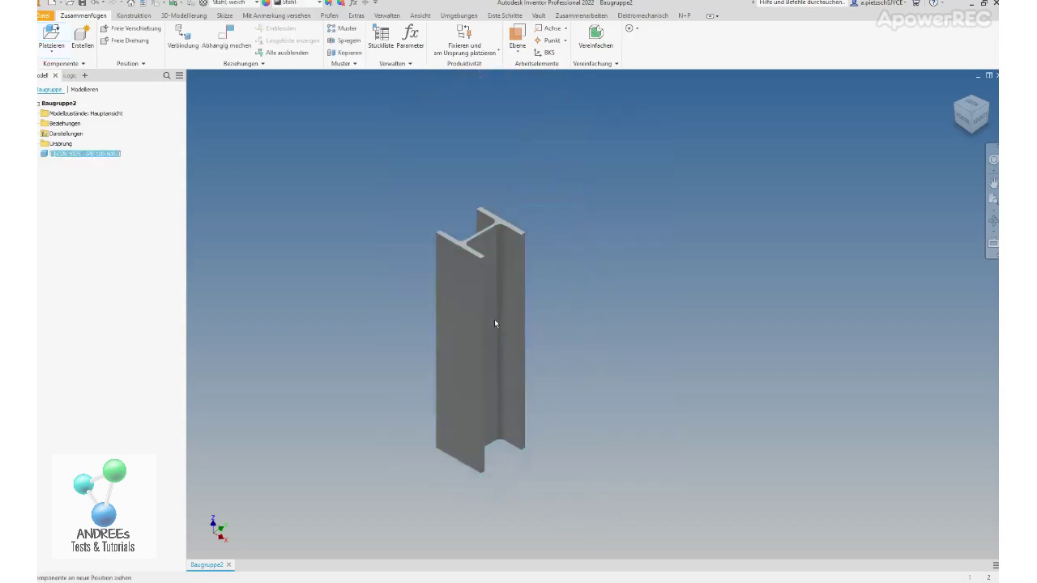
click(693, 318)
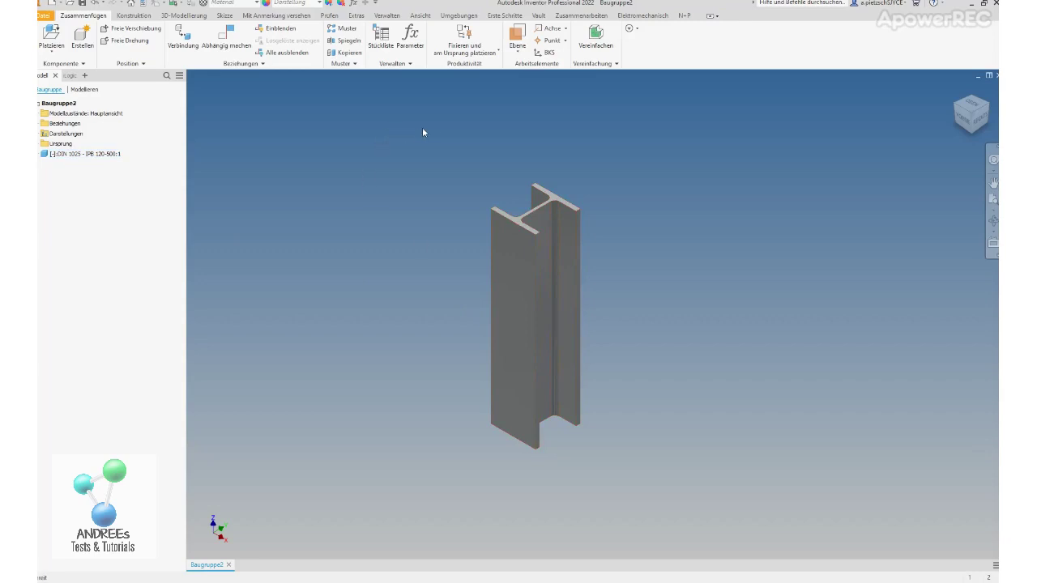
Run Alles neu erstellen on the Verwalten tab and drag the beam slightly upward
click(386, 15)
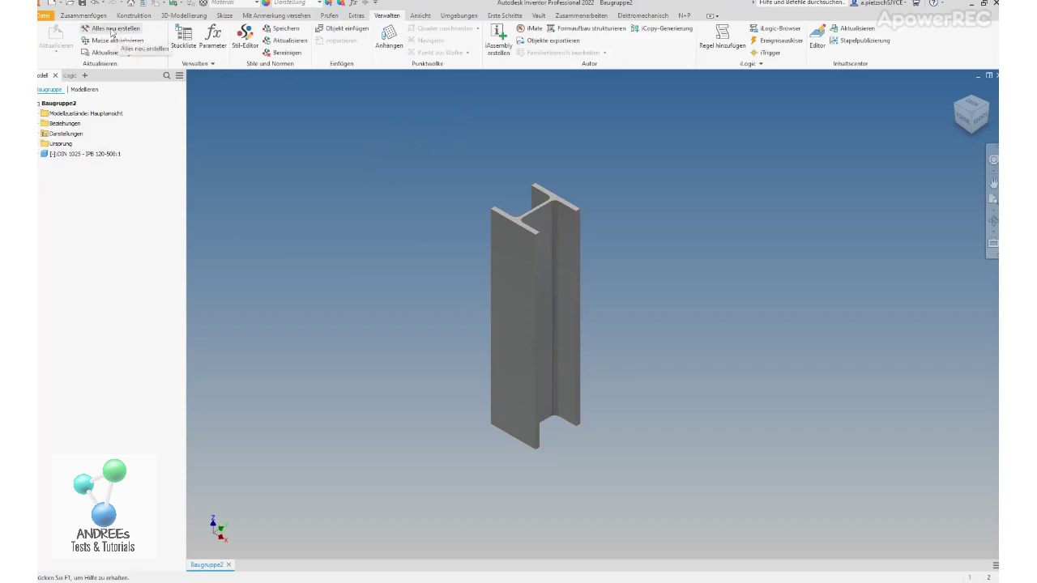
click(111, 29)
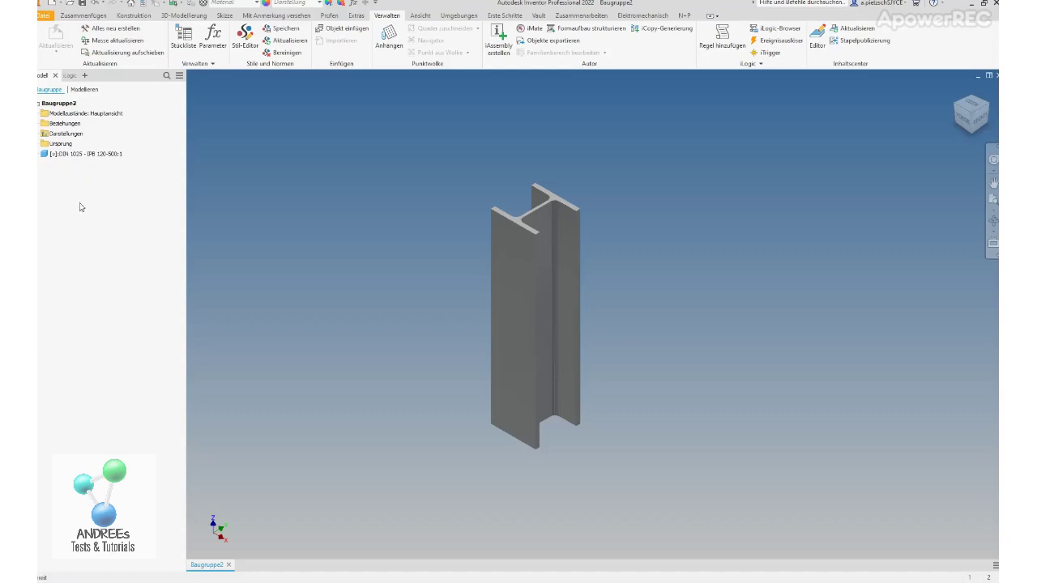
drag(486, 273, 526, 244)
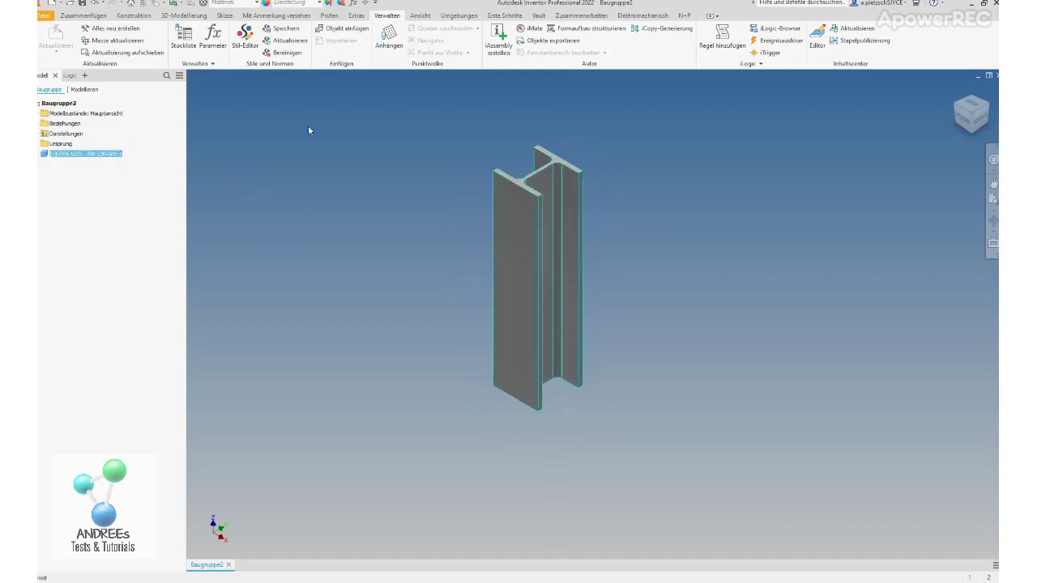
click(95, 17)
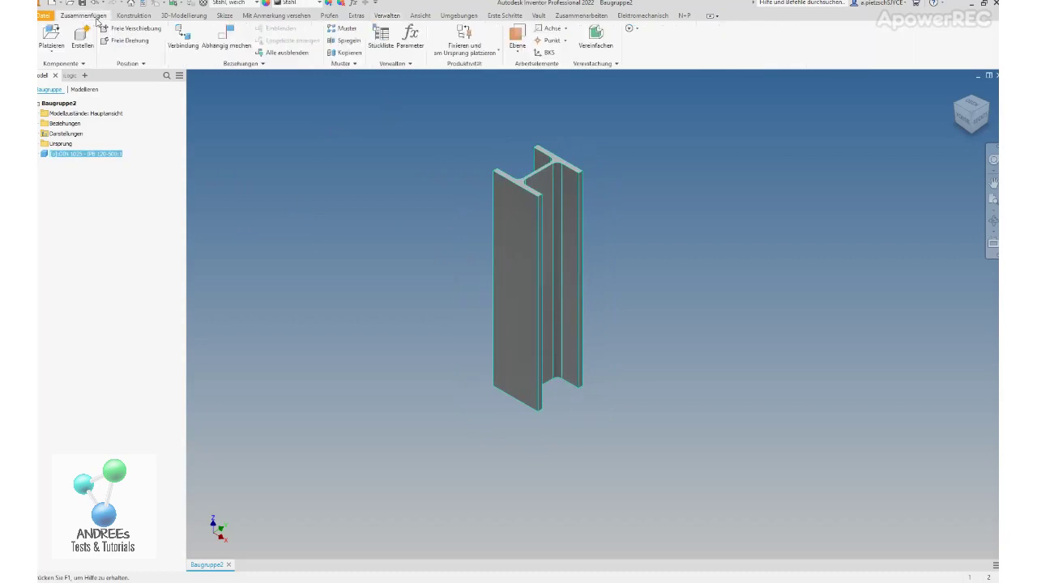
Apply Fixieren und am Ursprung platzieren with Am Ursprung fixieren checked to the beam
click(467, 58)
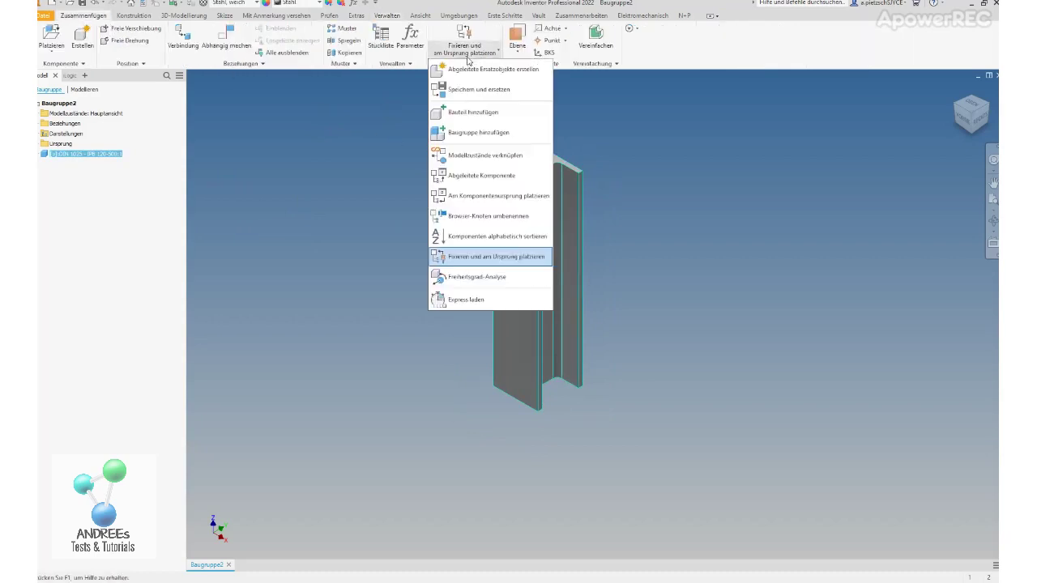
click(481, 257)
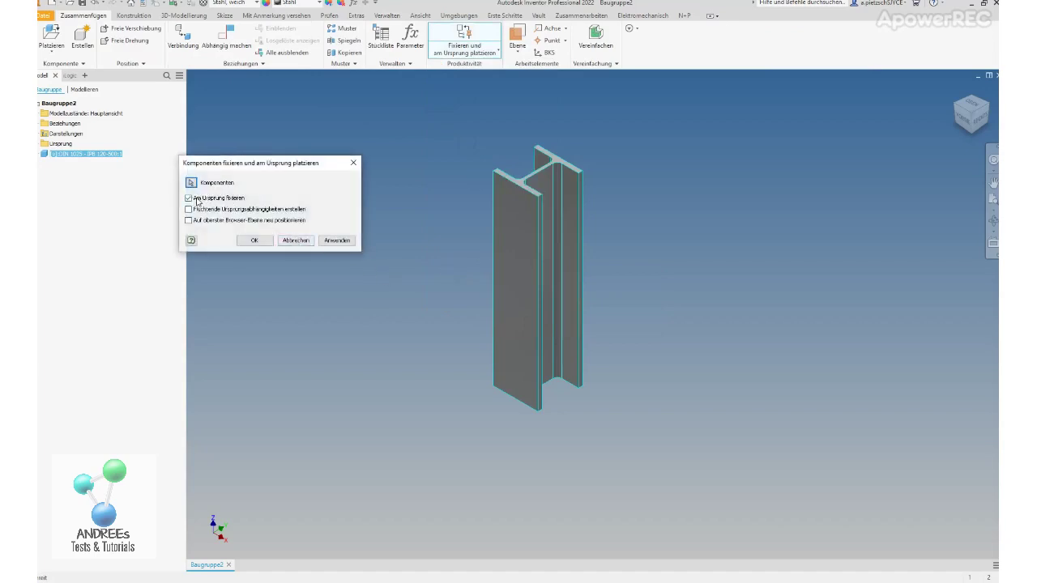
click(332, 241)
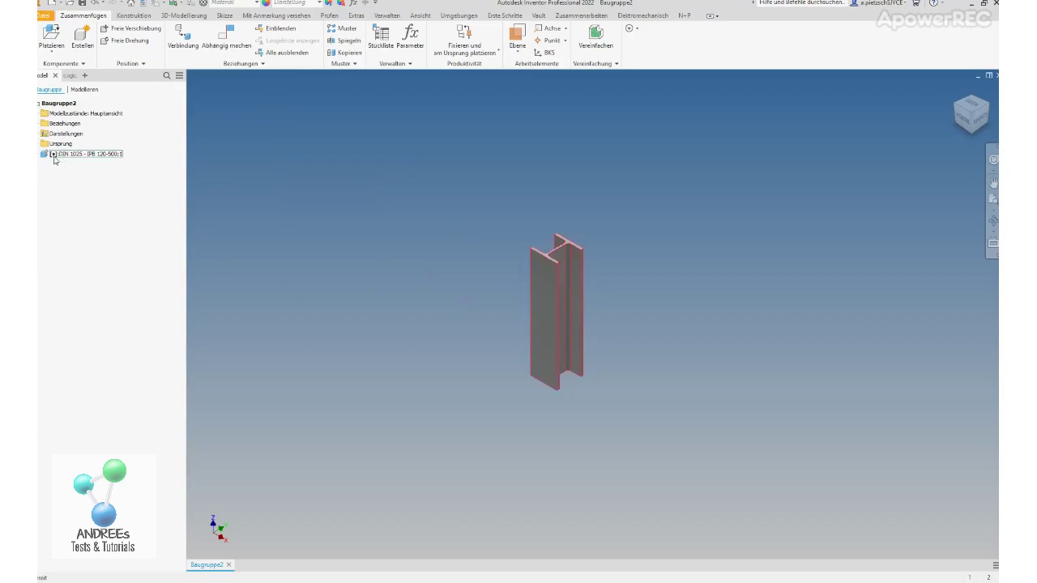
Copy and paste the beam, placing IPB 120-500:2 left of the first and nudging it right
click(548, 295)
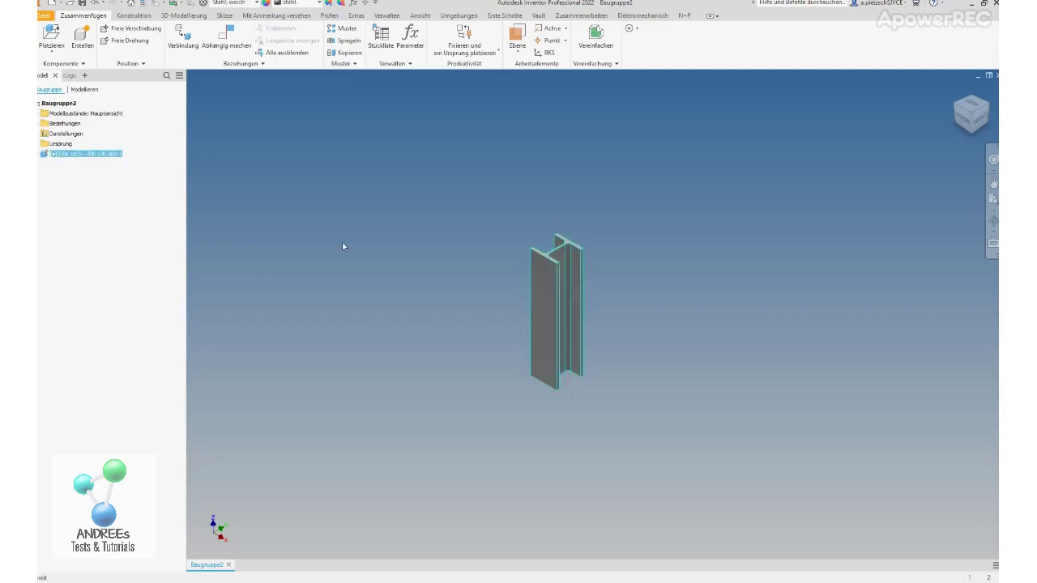
key(ctrl+c)
key(ctrl+v)
click(398, 261)
click(383, 268)
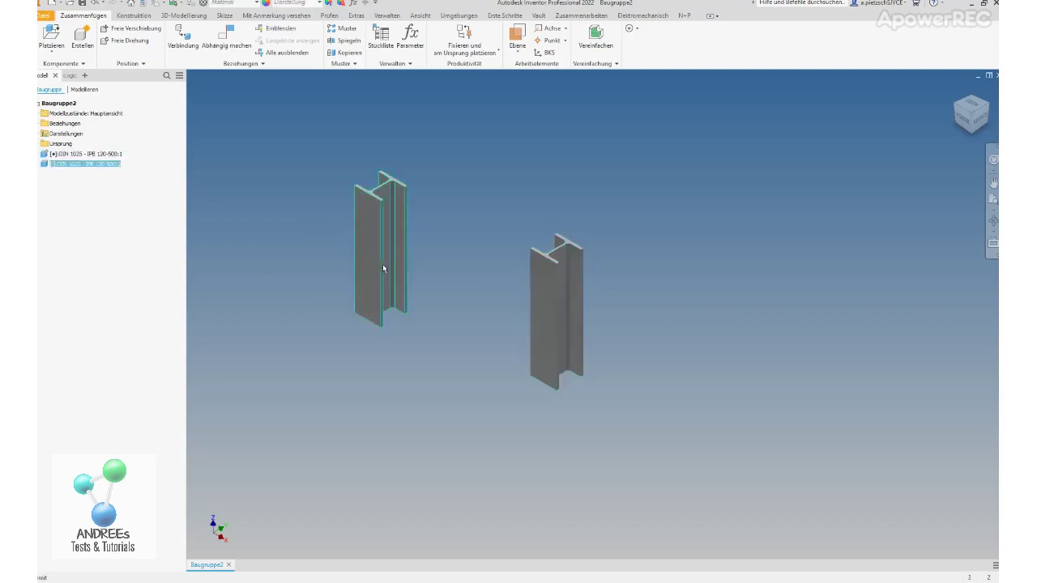
drag(384, 268, 413, 272)
click(463, 265)
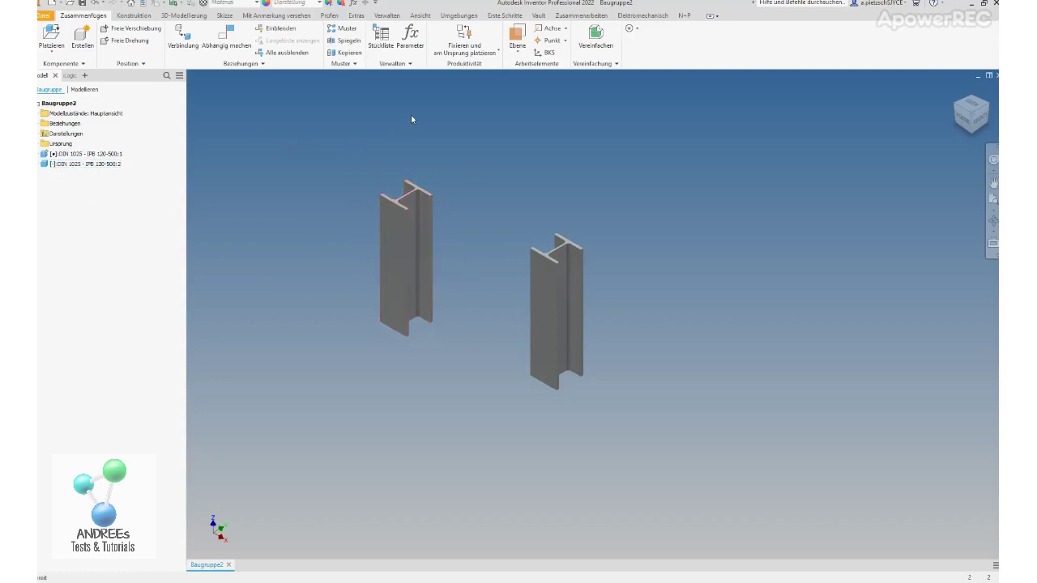
click(386, 15)
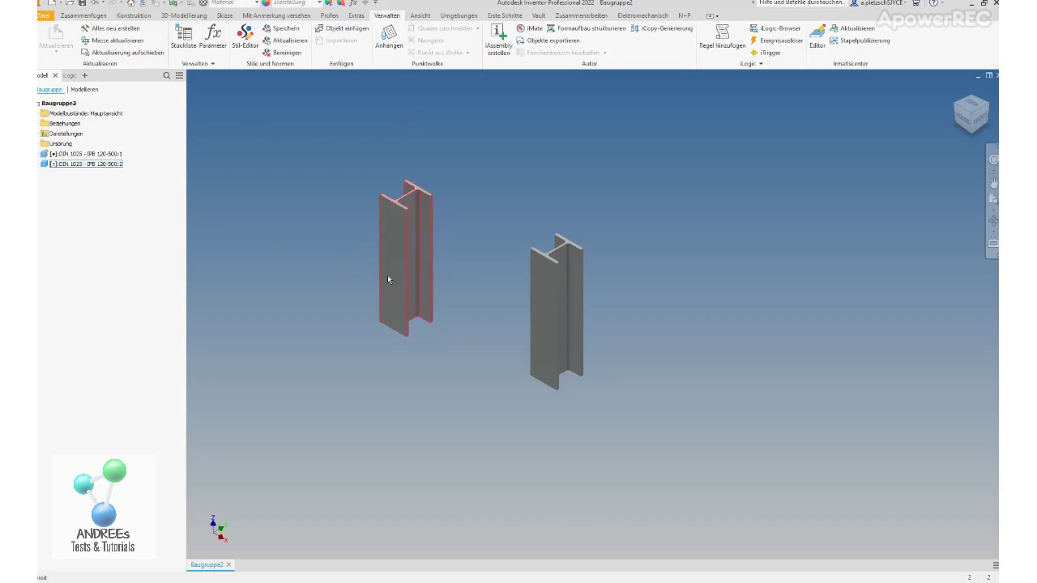
click(83, 16)
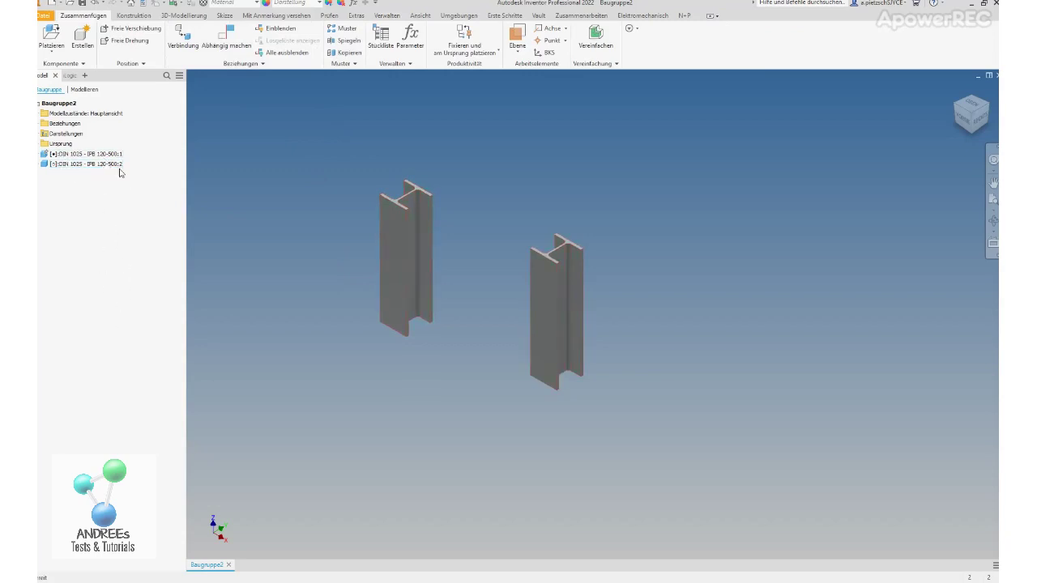
Enable Vollständig Bestimmte ausblenden in the browser's Anzeigevoreinstellungen, then click each beam to check
click(179, 76)
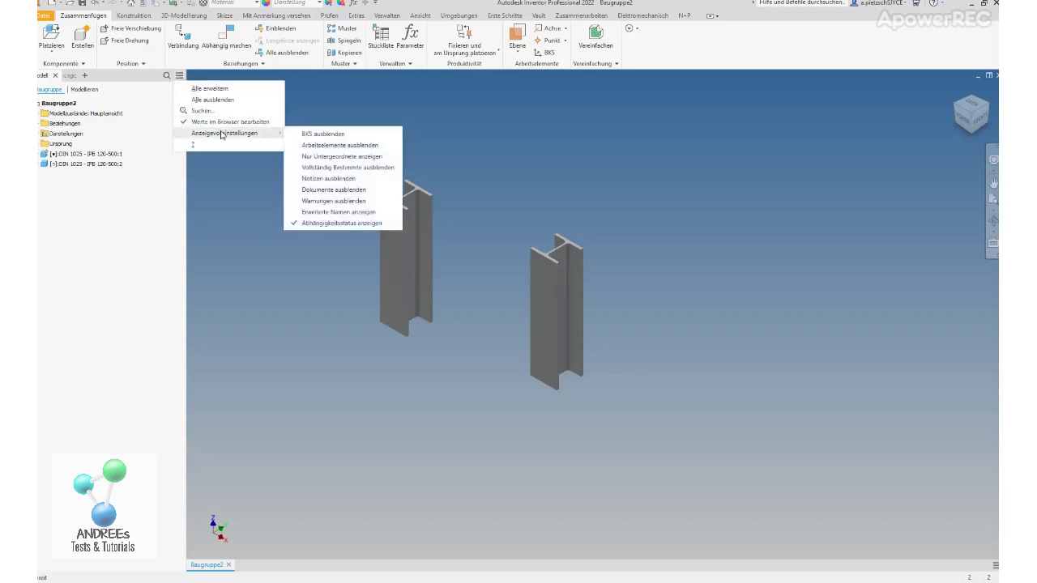
mouse_move(225, 133)
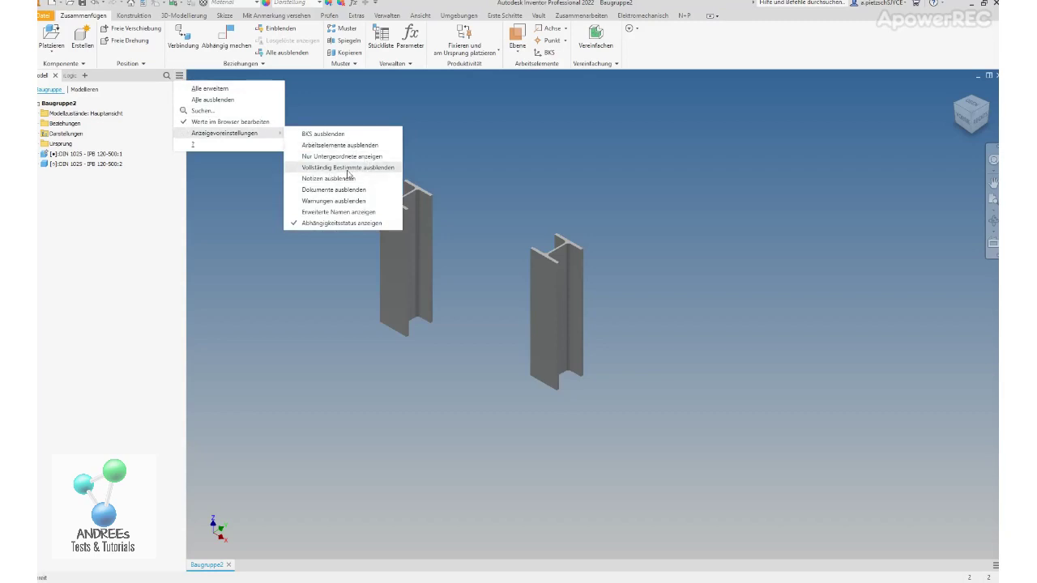
click(347, 168)
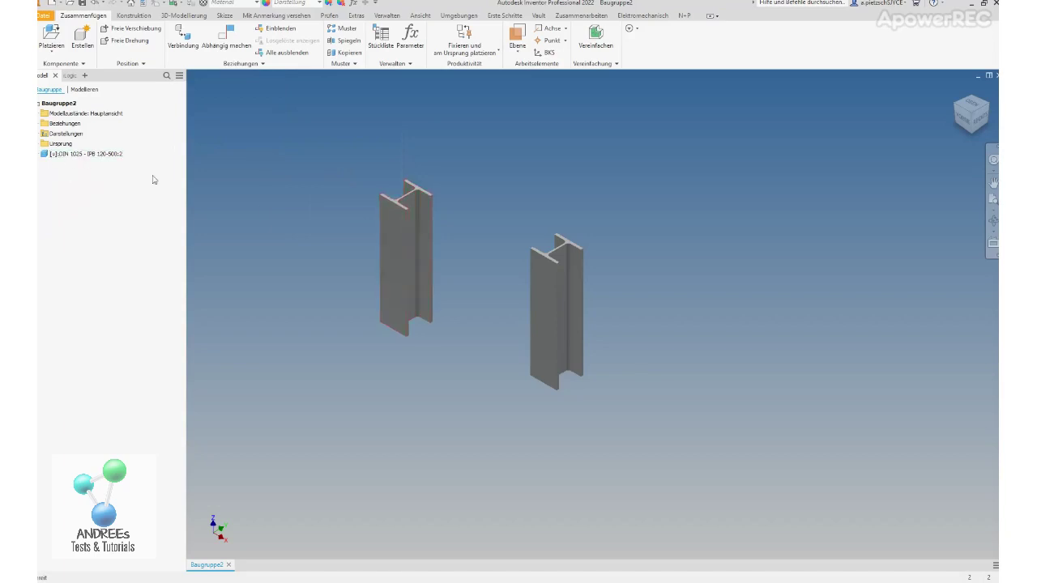
click(551, 291)
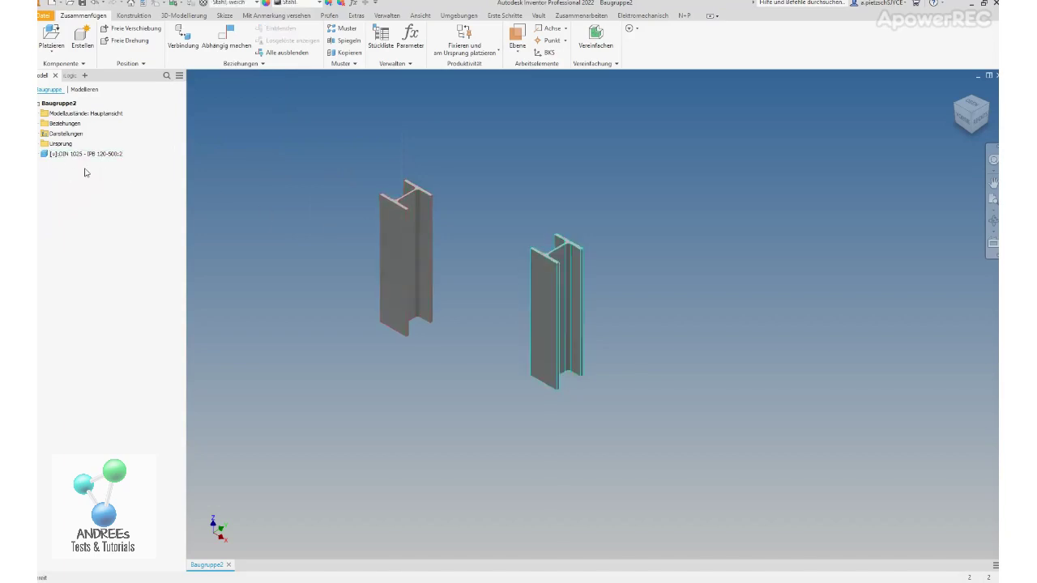
click(403, 231)
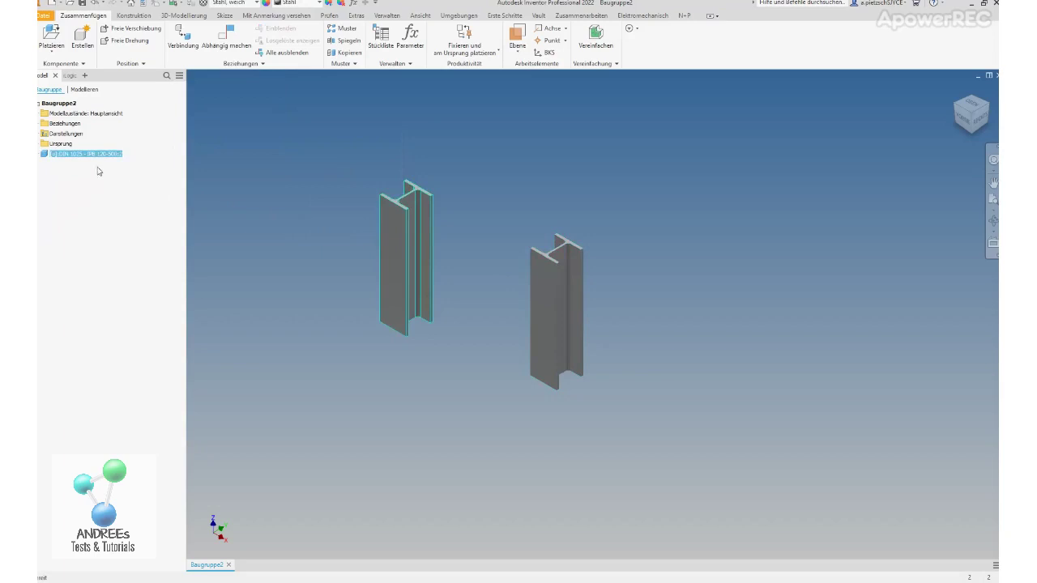
click(326, 233)
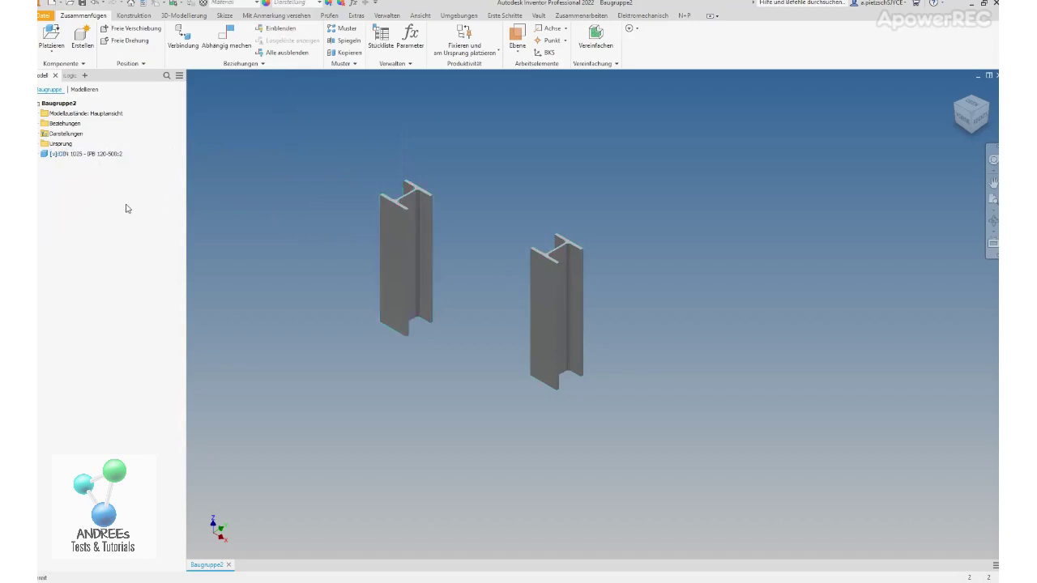
Uncheck Vollständig Bestimmte ausblenden so IPB 120-500:1 and :2 both reappear
click(179, 76)
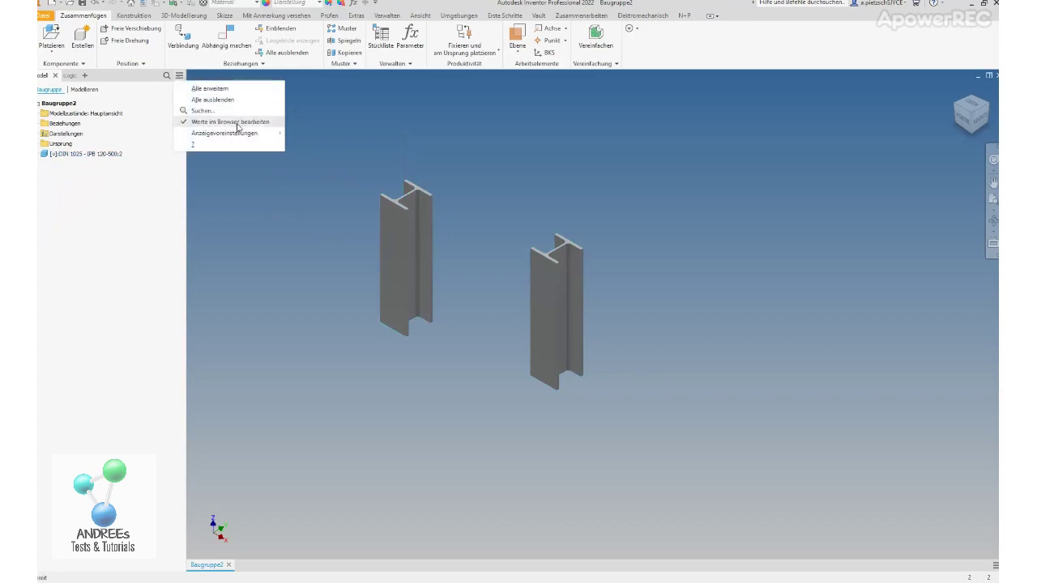
mouse_move(224, 132)
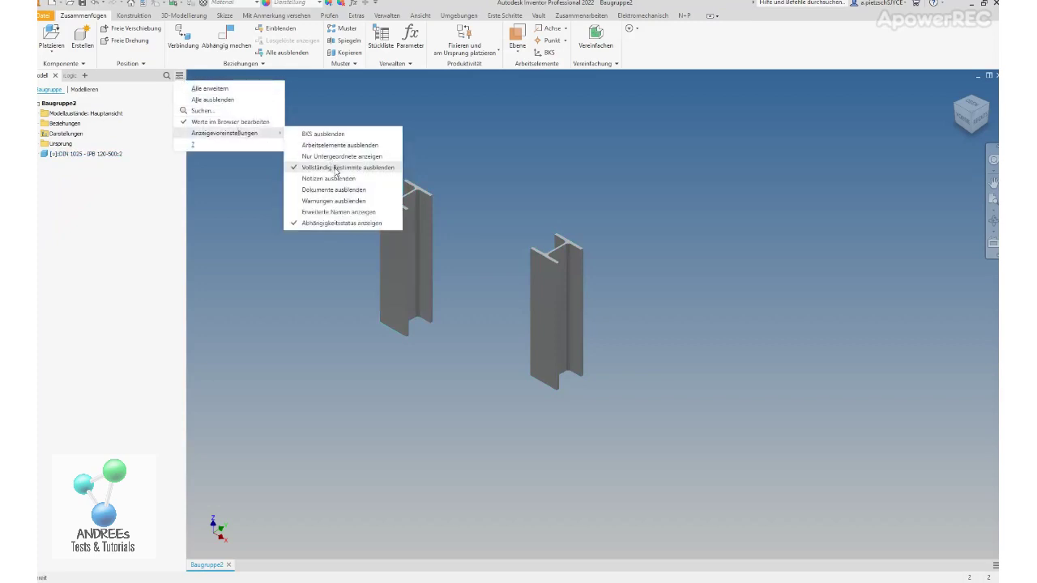
click(336, 168)
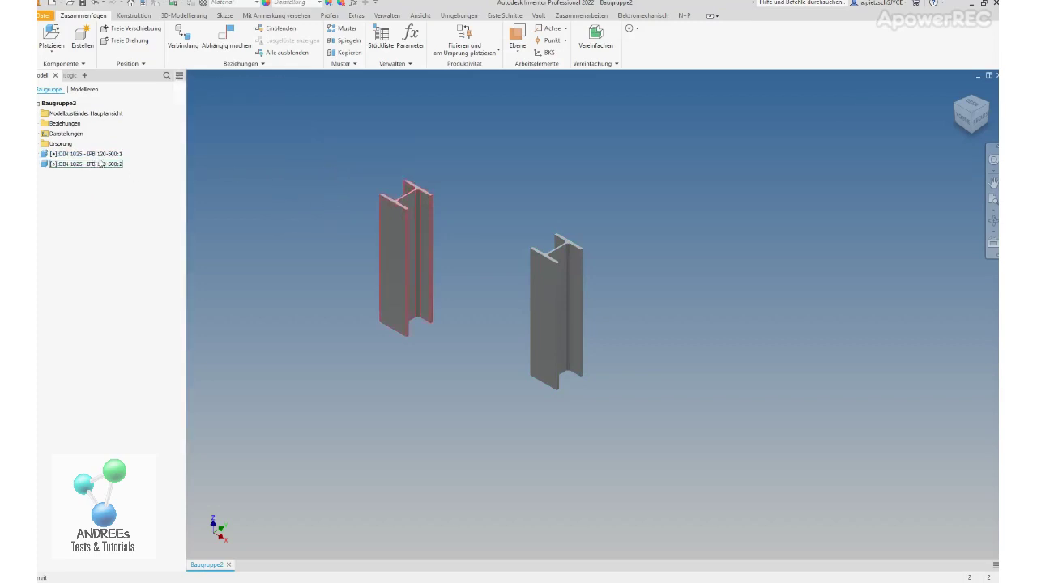